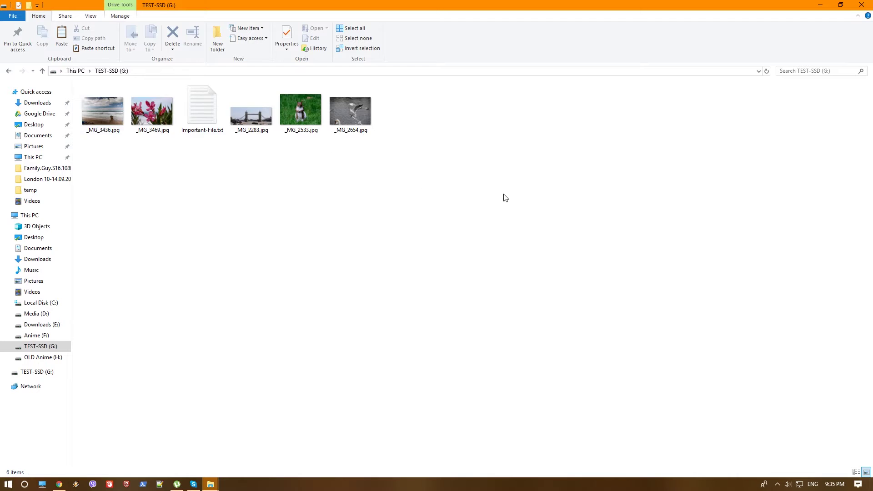
drag(505, 197, 73, 78)
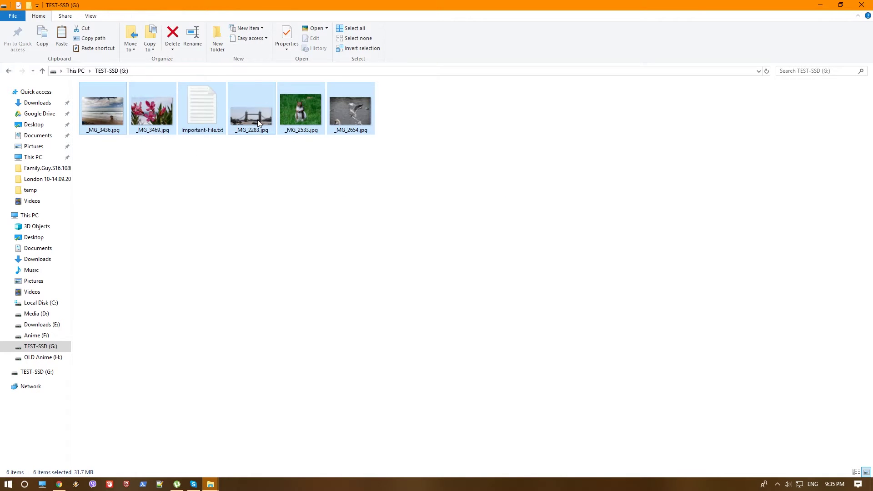
click(282, 181)
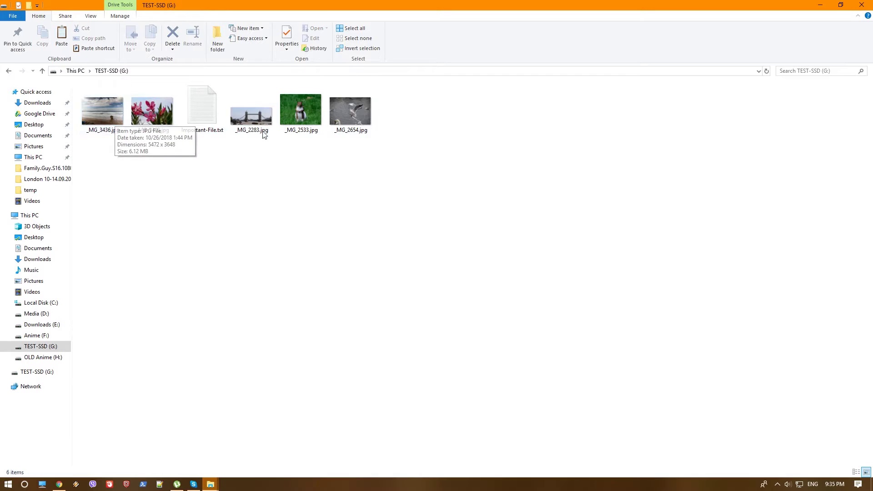
click(198, 115)
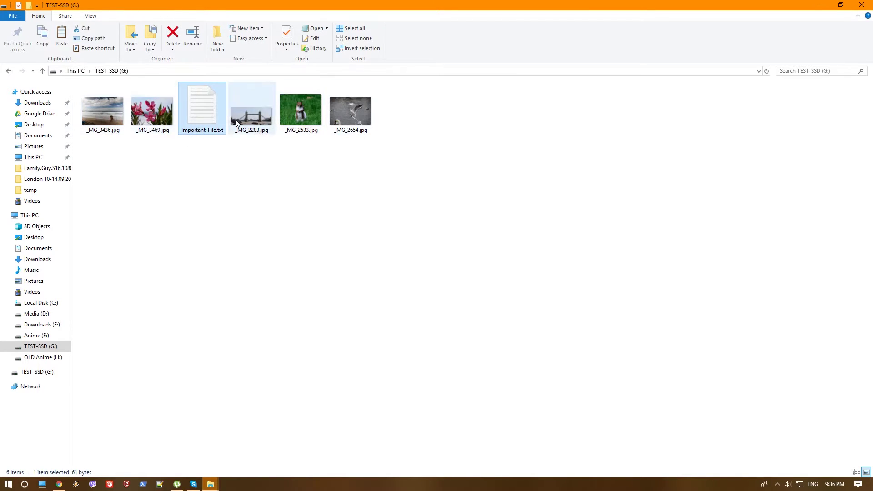
double_click(213, 114)
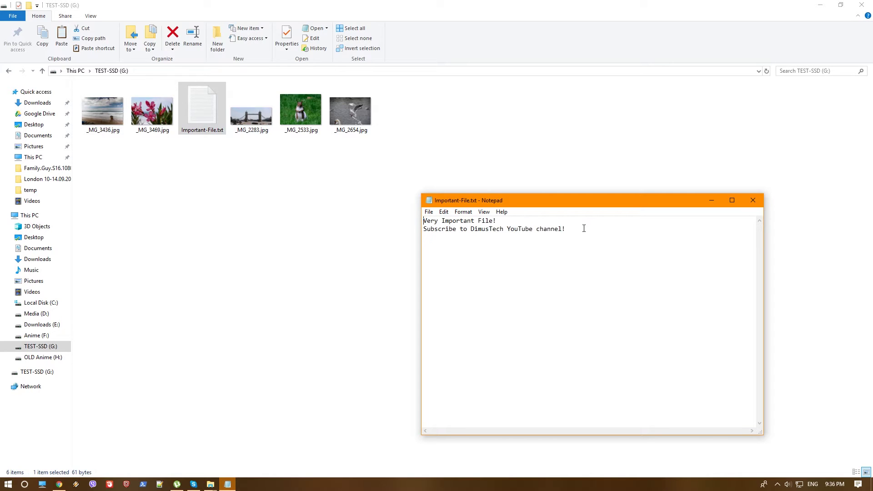
click(753, 200)
drag(409, 168, 154, 107)
right_click(209, 111)
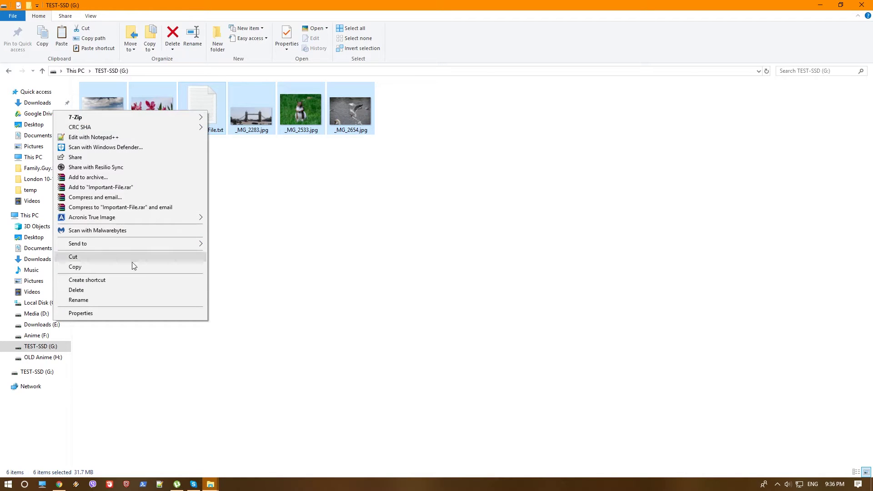
click(378, 220)
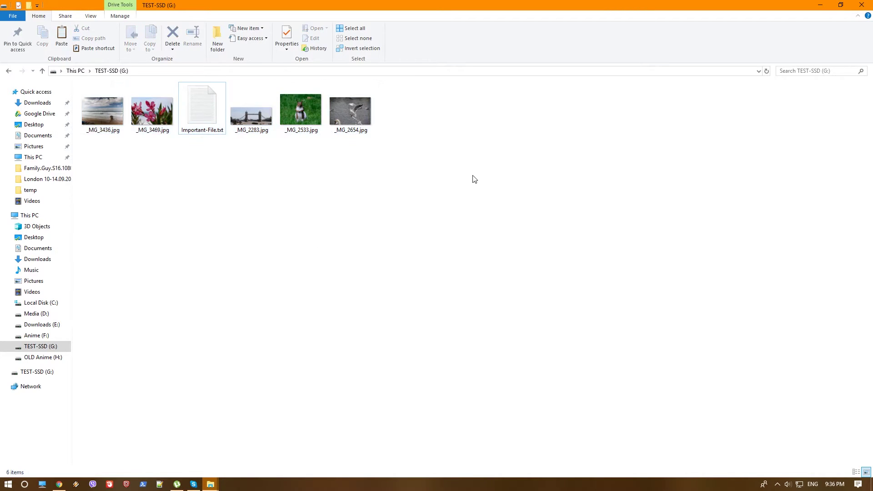
drag(471, 177, 1, 77)
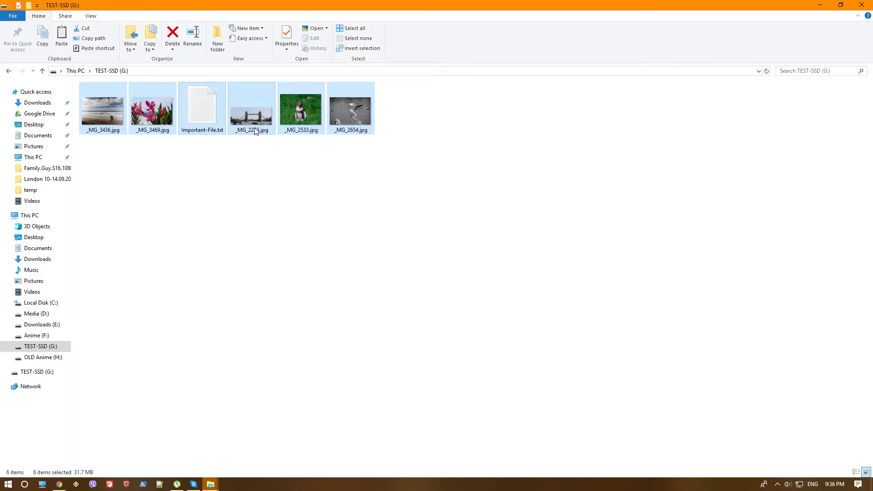
Permanently delete the six selected test files from TEST-SSD (G:)
key(shift+Delete)
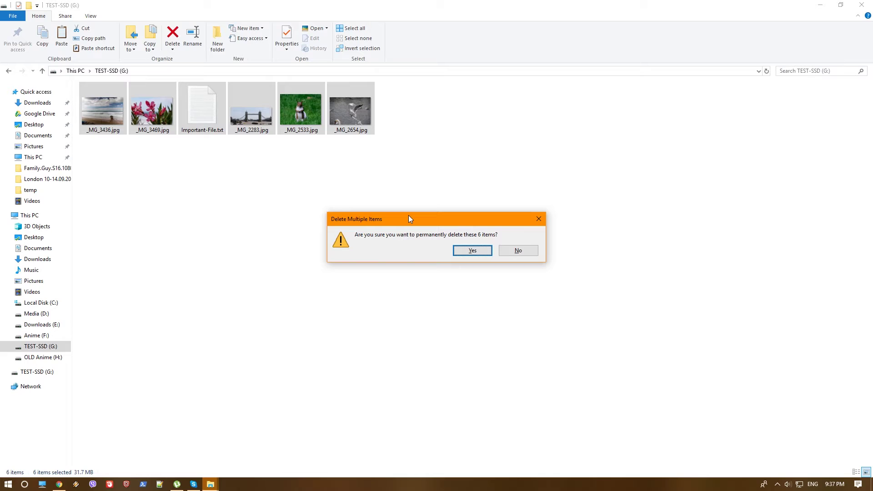
click(475, 251)
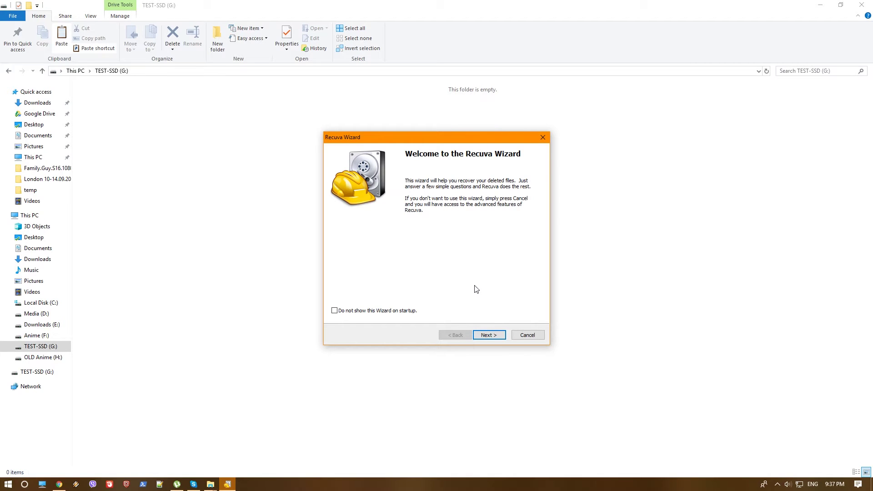
Run the Recuva wizard scan of G:\ for all file types, finding 85 files
click(496, 339)
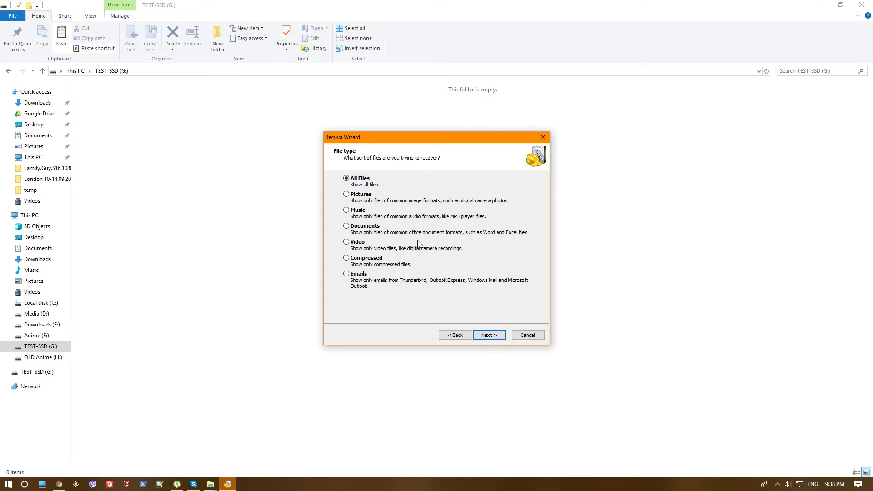
click(495, 339)
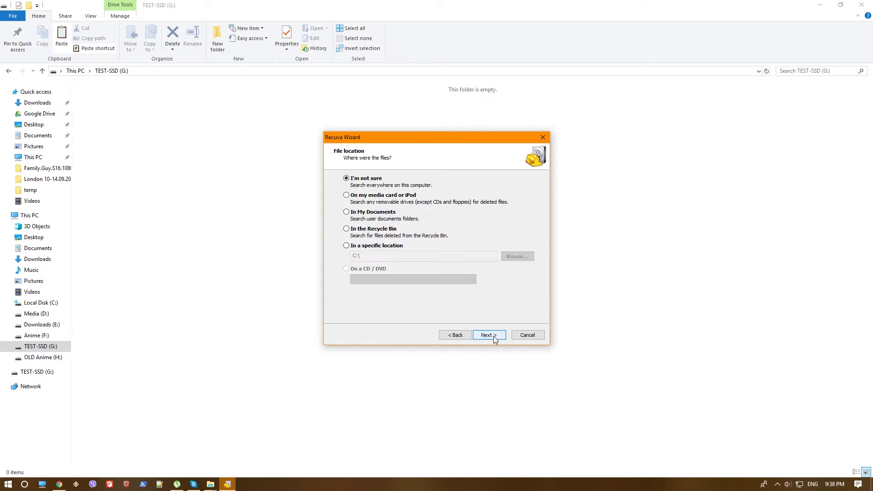
click(369, 247)
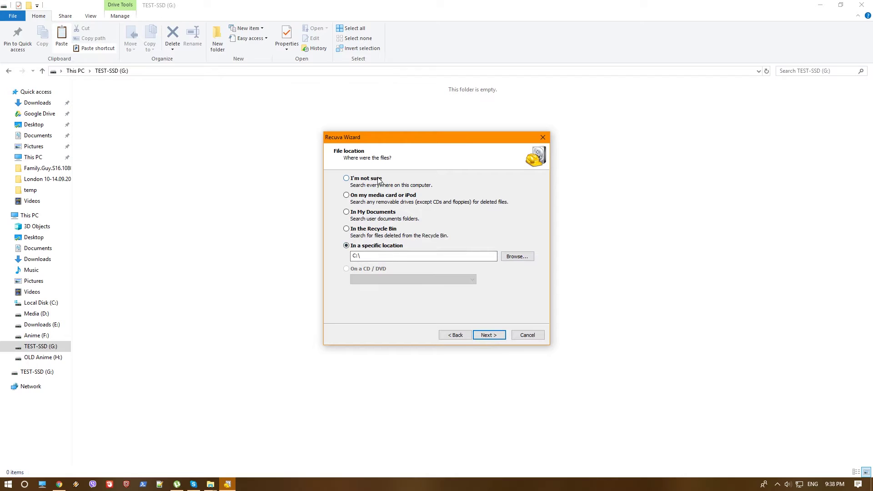
click(517, 256)
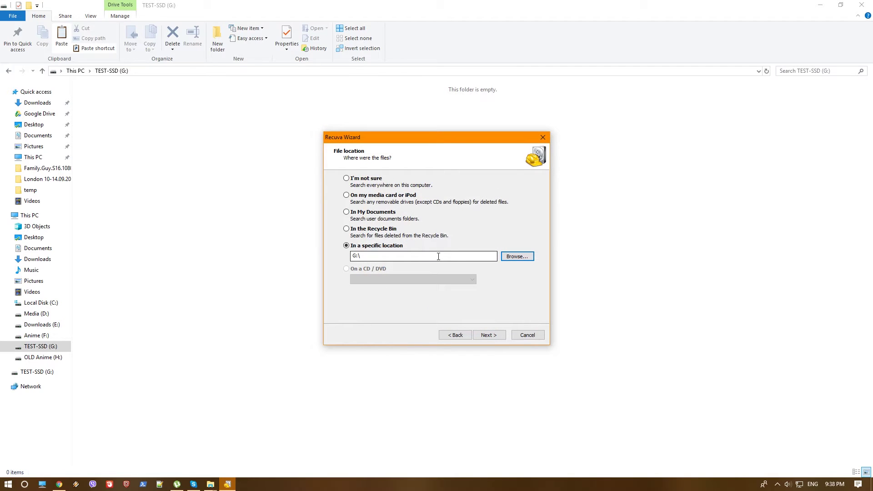
click(489, 335)
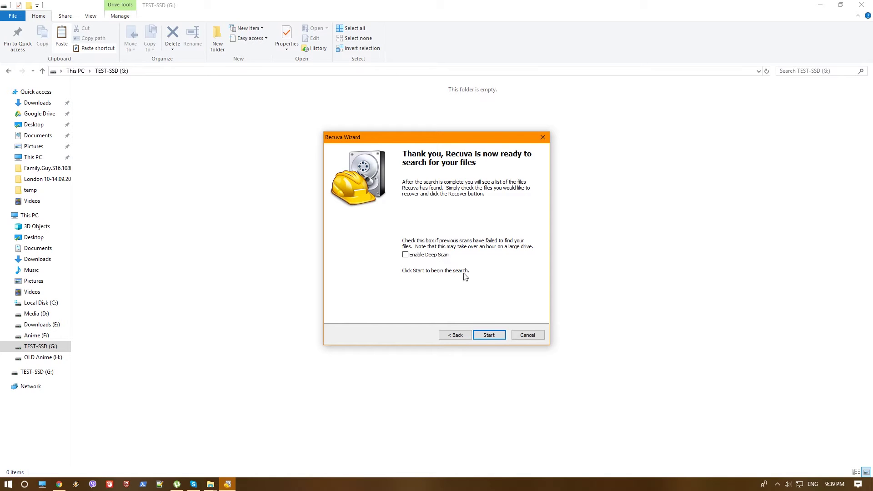
click(489, 335)
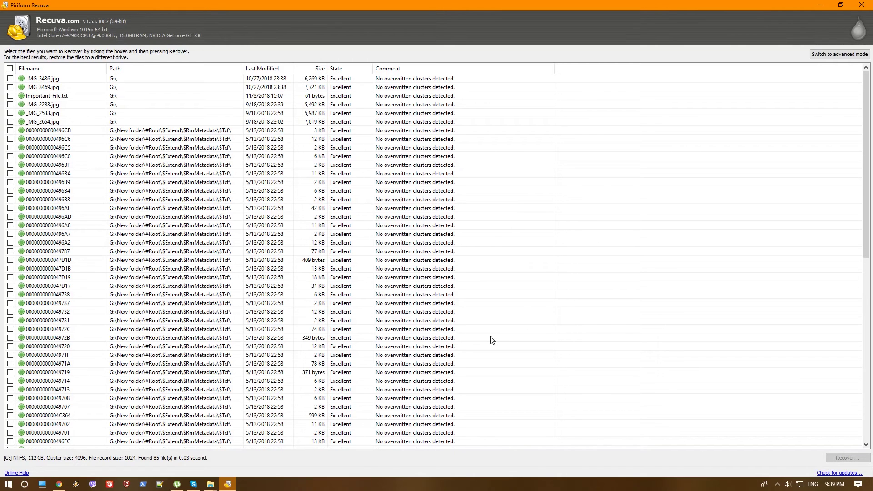
Tick the five _MG JPGs and Important-File.txt in Recuva and start recovery
click(10, 121)
click(10, 113)
click(10, 104)
click(10, 95)
click(10, 87)
click(10, 78)
scroll(91, 241, down, 9)
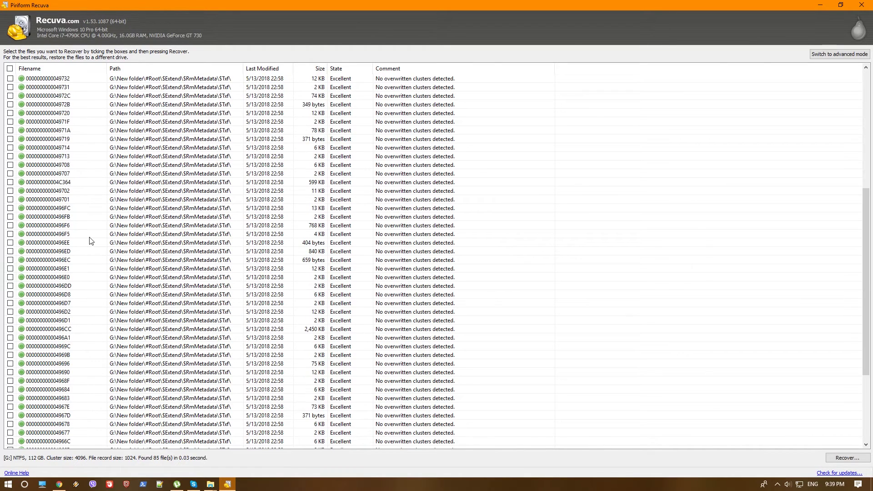
scroll(91, 240, down, 5)
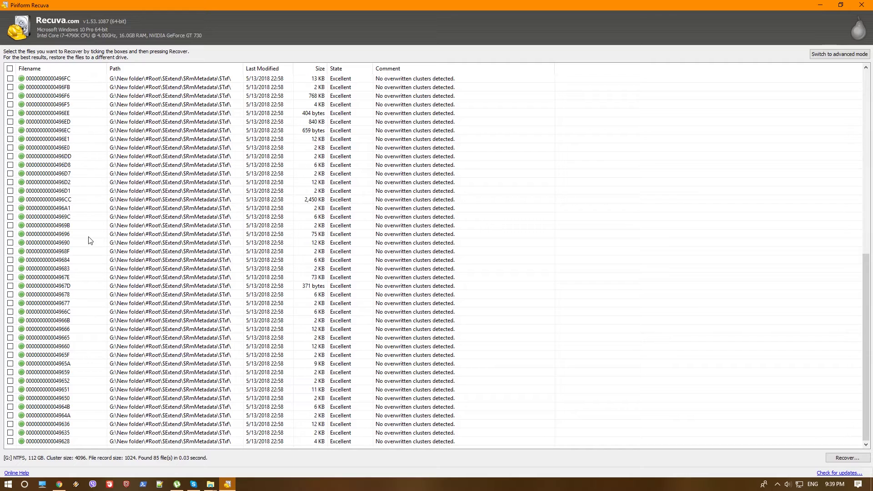
scroll(89, 240, up, 14)
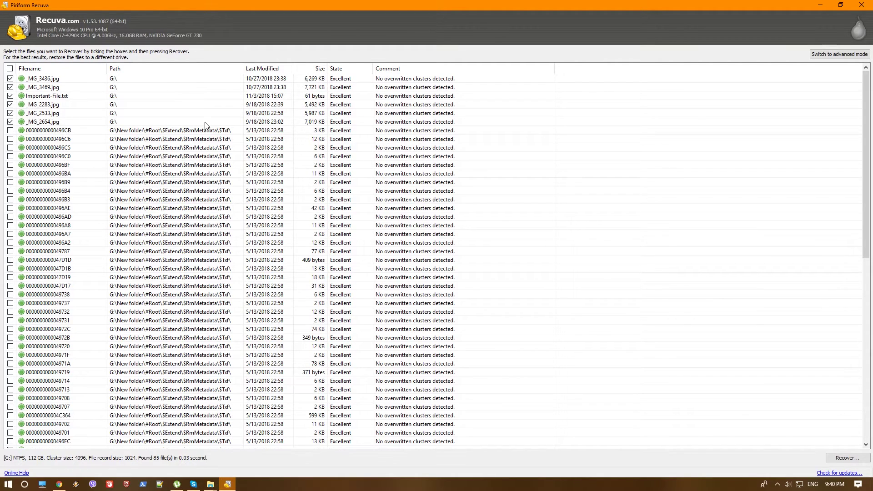
click(847, 458)
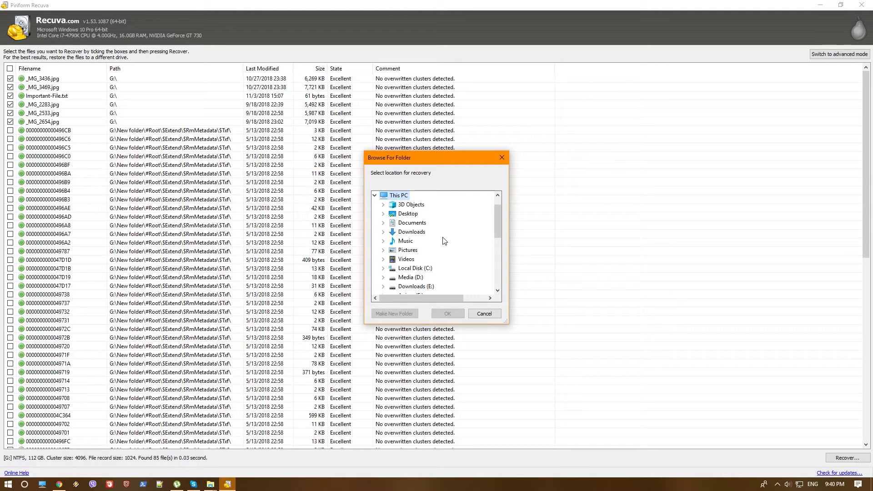
Recover the six files into a newly created folder C:\temp\Recuva
double_click(415, 269)
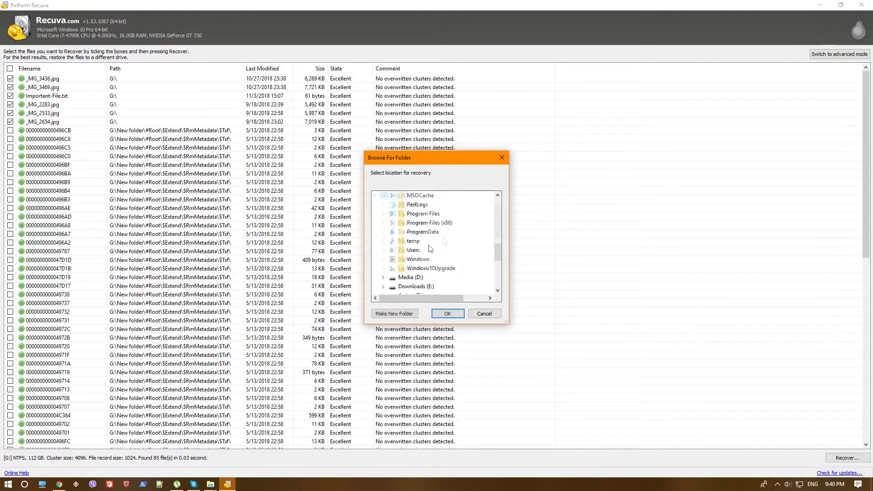
double_click(413, 241)
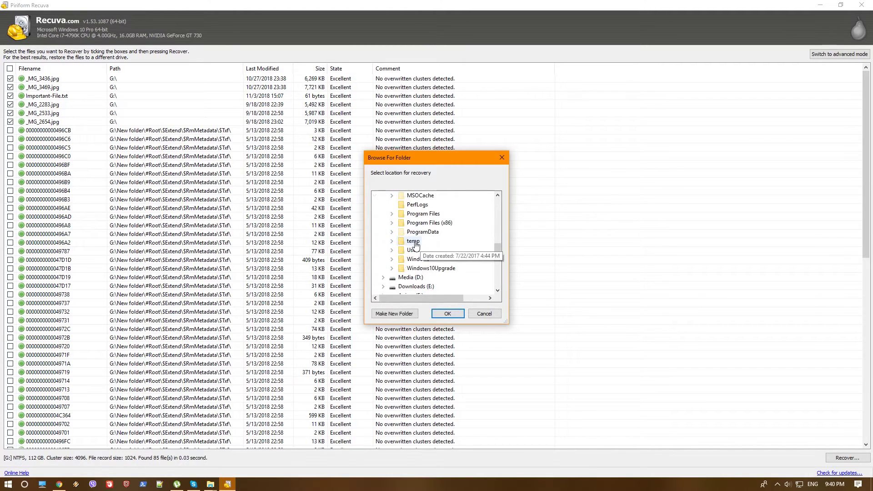
click(394, 314)
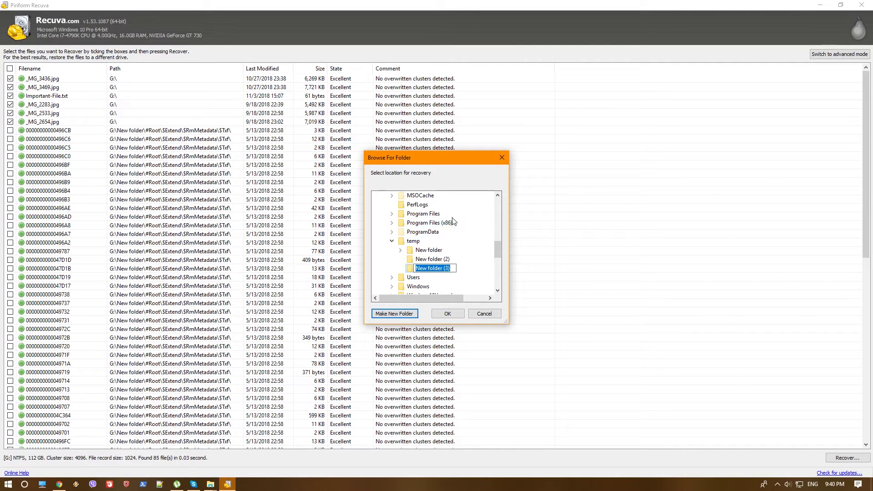
text(Recuva)
key(Return)
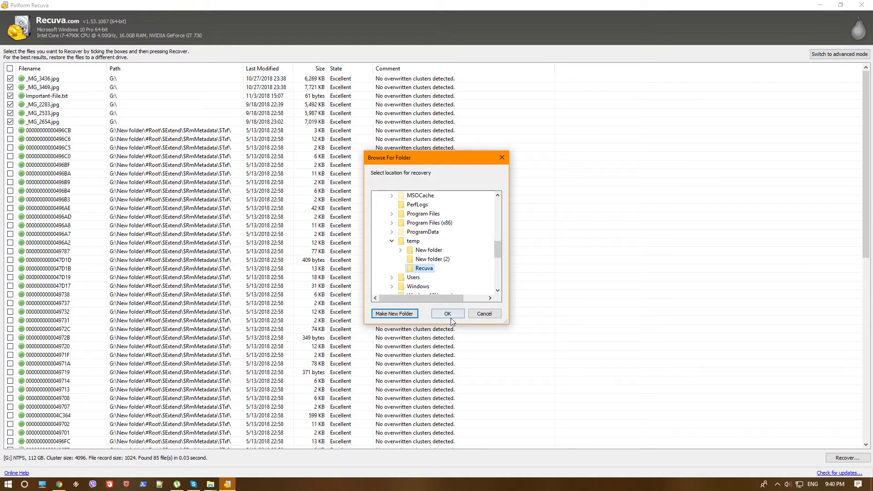
click(450, 316)
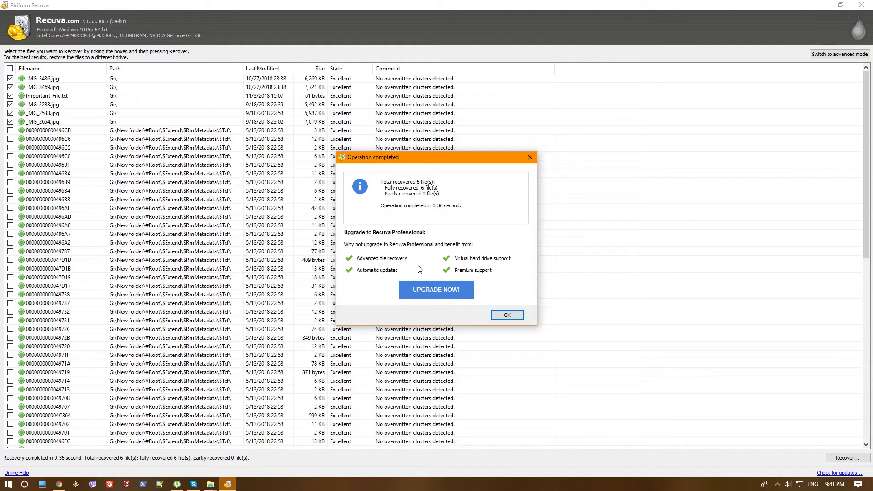
Browse the recovered photos in C:\temp\Recuva and read Important-File.txt in Notepad
click(513, 315)
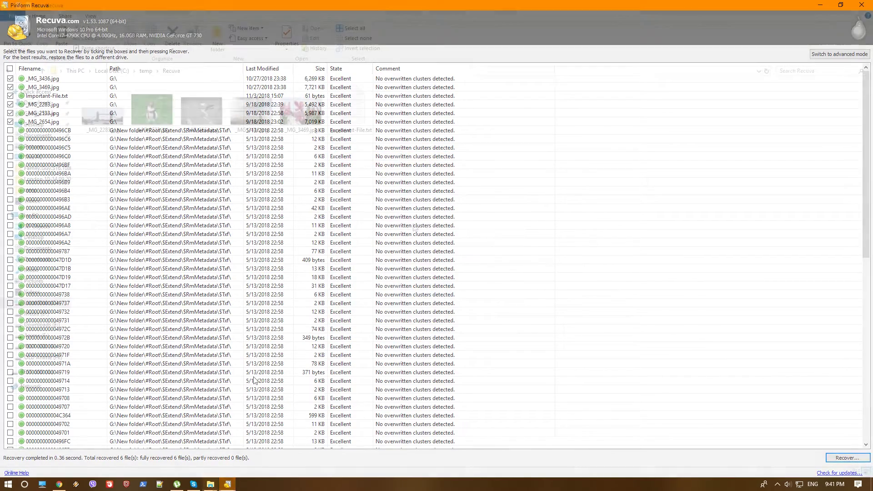
click(106, 132)
key(Right)
key(Right)
key(Right)
key(Right)
key(Right)
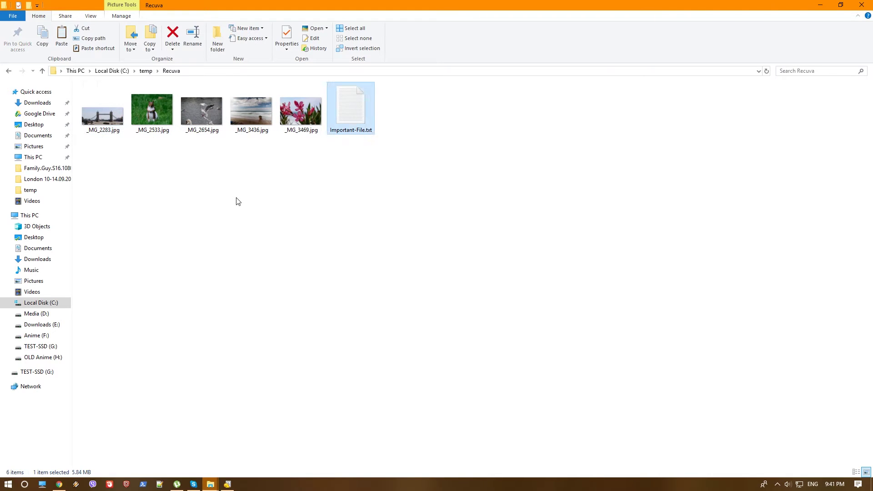
key(Return)
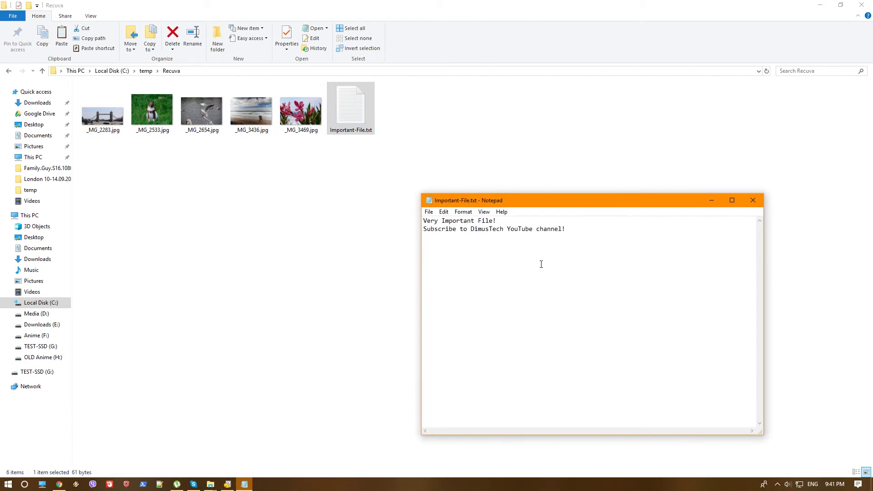
click(754, 201)
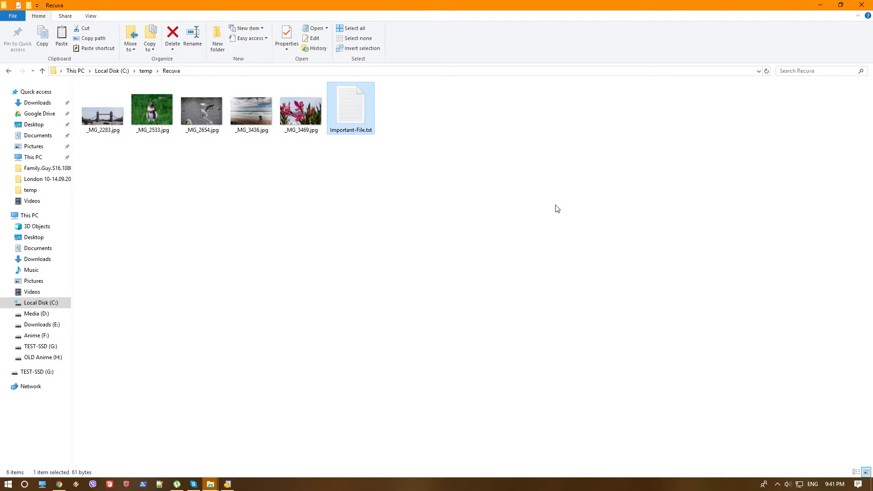
click(391, 271)
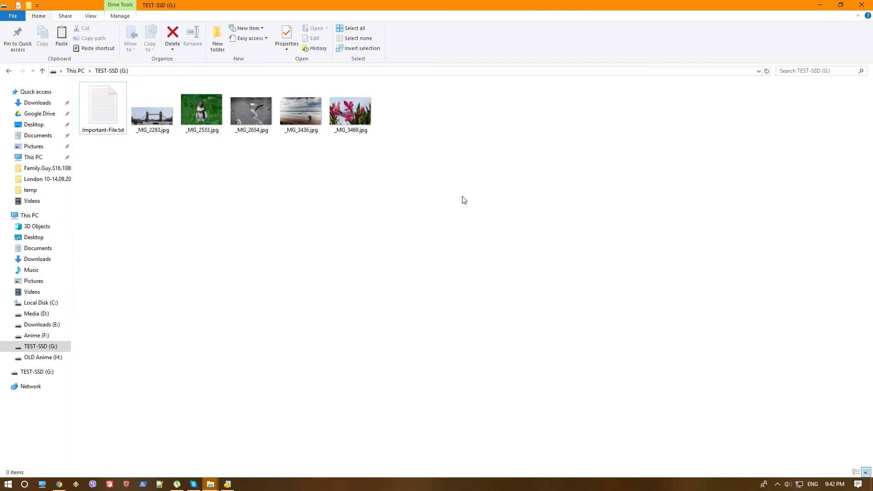
Select all six files on TEST-SSD (G:) and permanently delete them again
key(ctrl+a)
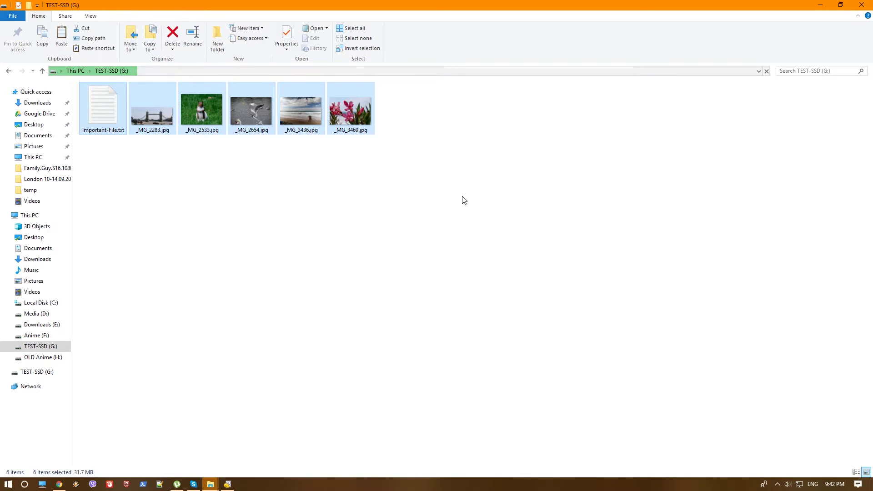
key(shift+Delete)
key(Return)
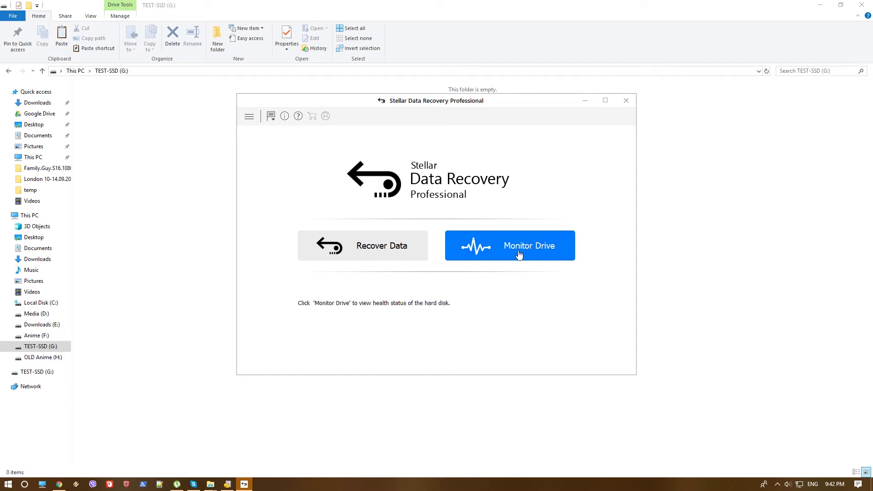
Start Stellar's Recover Data workflow to reach Select What To Recover with All Data ticked
click(249, 117)
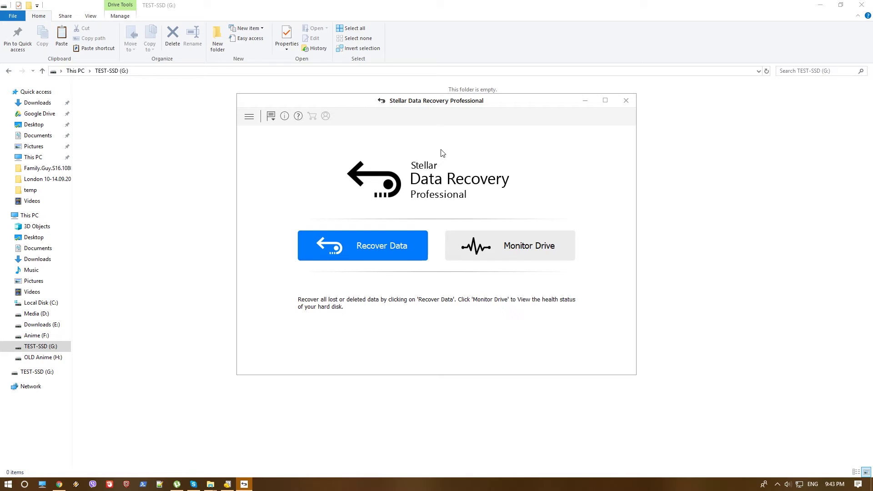
click(394, 251)
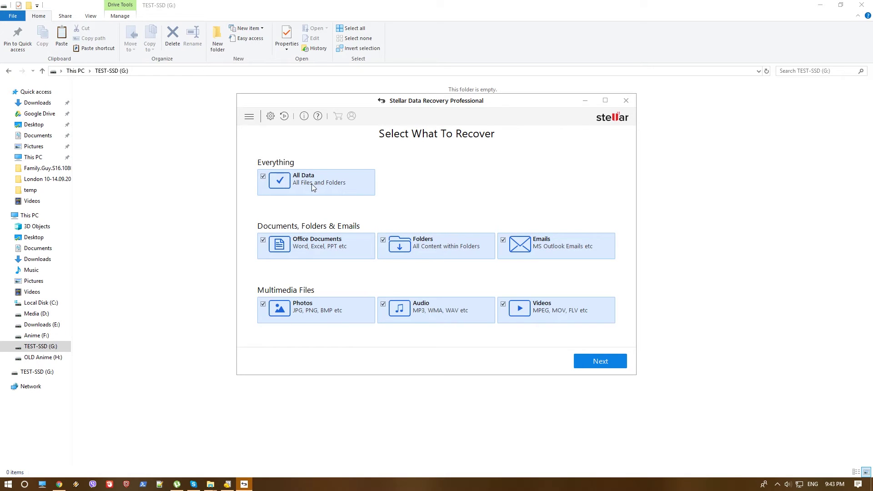
Keep all data types and tick TEST-SSD (G:) under Connected Drives
click(596, 363)
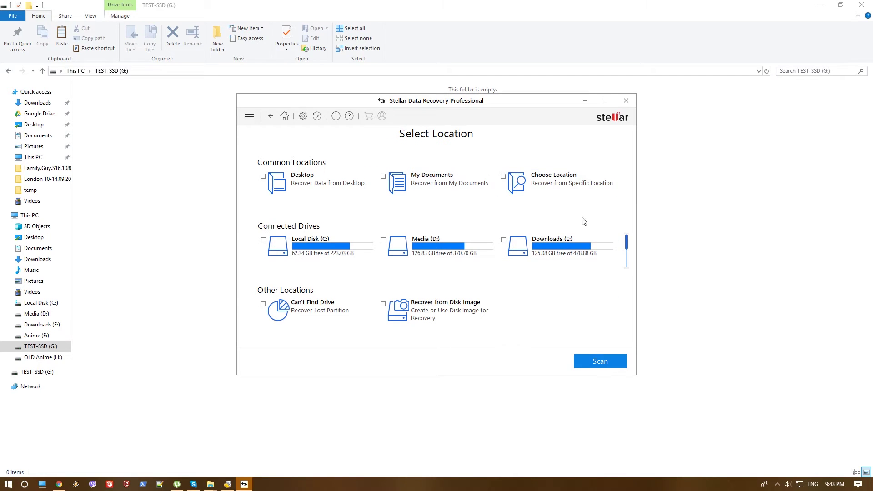
scroll(435, 241, down, 1)
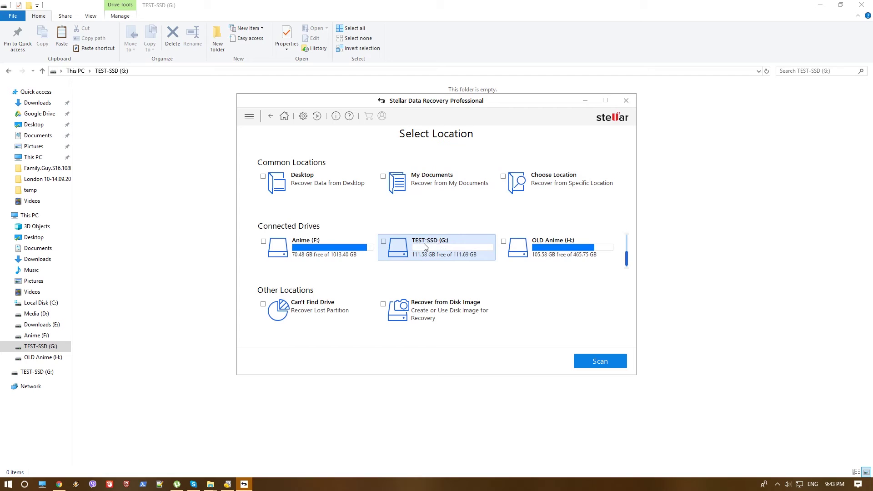
click(422, 244)
Start Stellar's scan of TEST-SSD (G:) and wait for completion
click(596, 367)
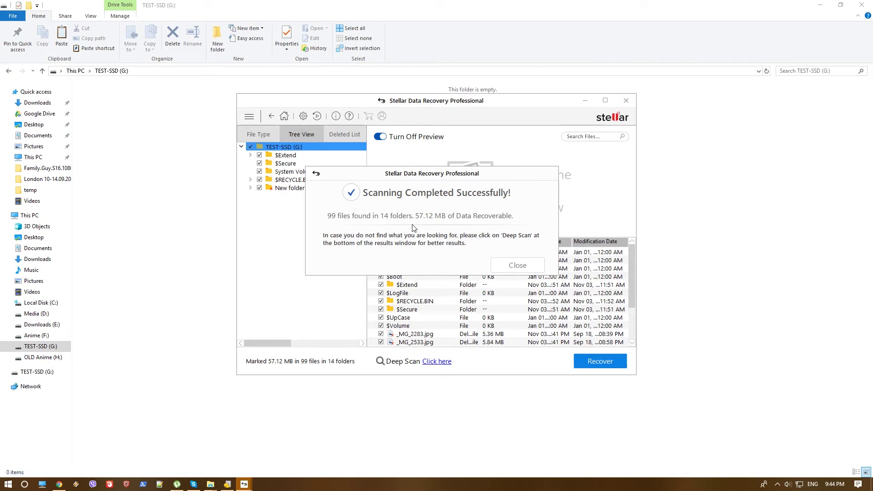
Dismiss the scan-complete message and unmark all 99 found files
click(520, 268)
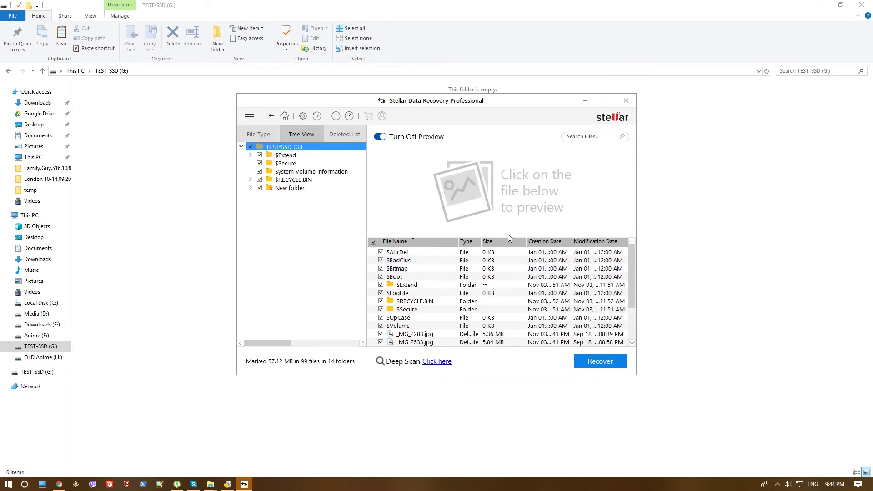
click(373, 242)
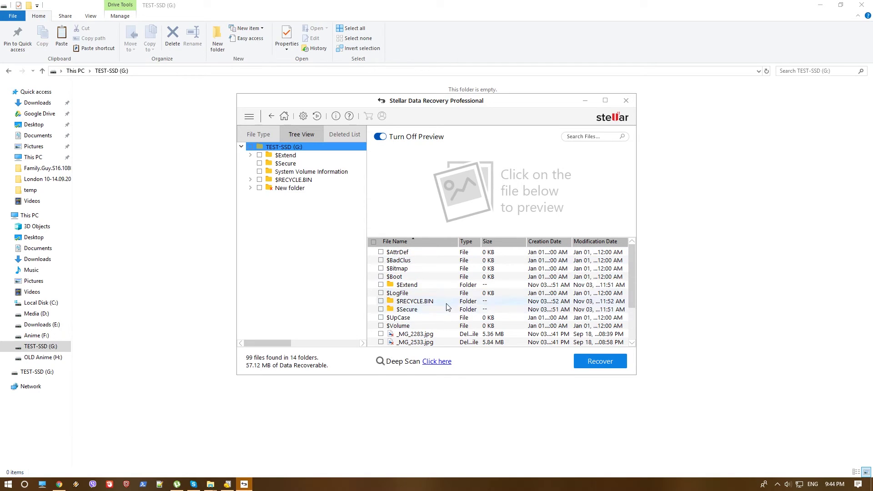
scroll(450, 309, down, 2)
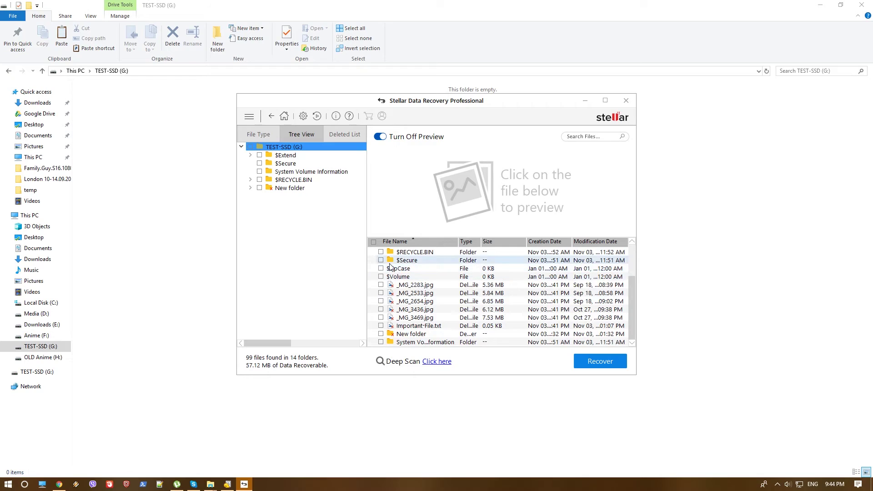
scroll(400, 271, up, 1)
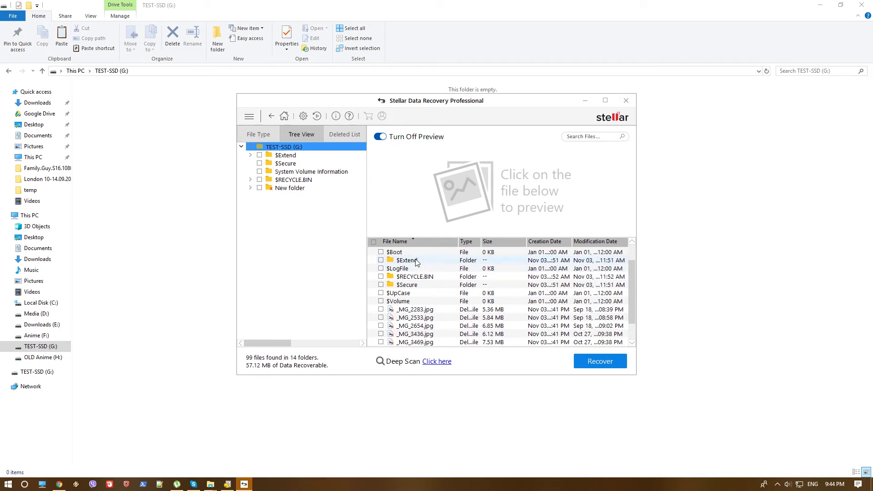
scroll(415, 262, down, 1)
Mark Important-File.txt and the five _MG JPGs (31.72 MB) and start recovery
click(381, 326)
click(380, 317)
click(380, 309)
click(381, 301)
click(380, 292)
click(380, 285)
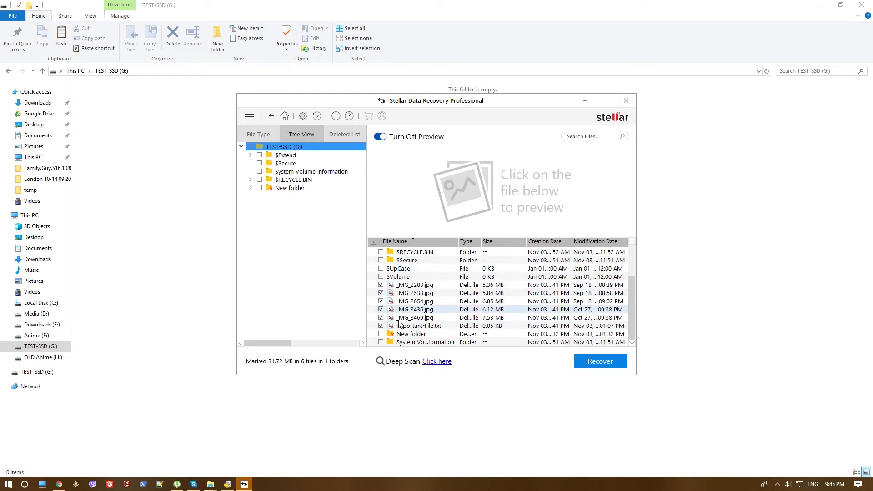
click(604, 362)
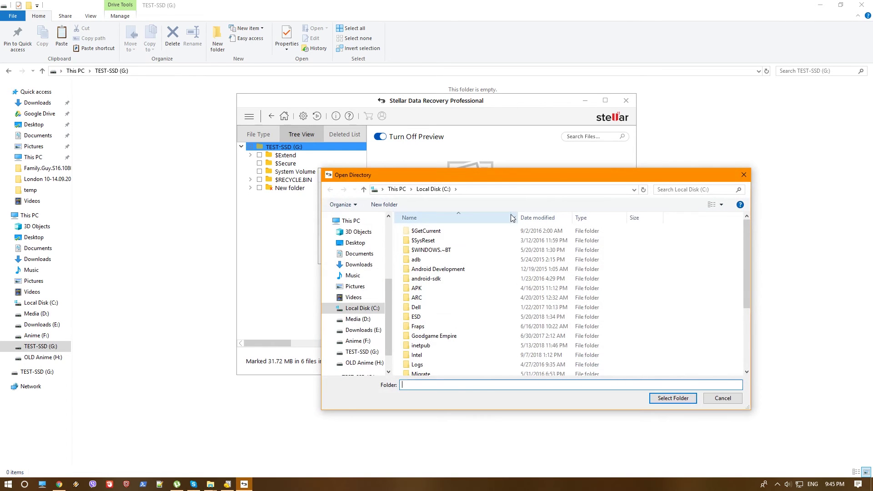
Create a new 'Stellar' folder in C:\temp and select it as the save destination
scroll(481, 320, down, 3)
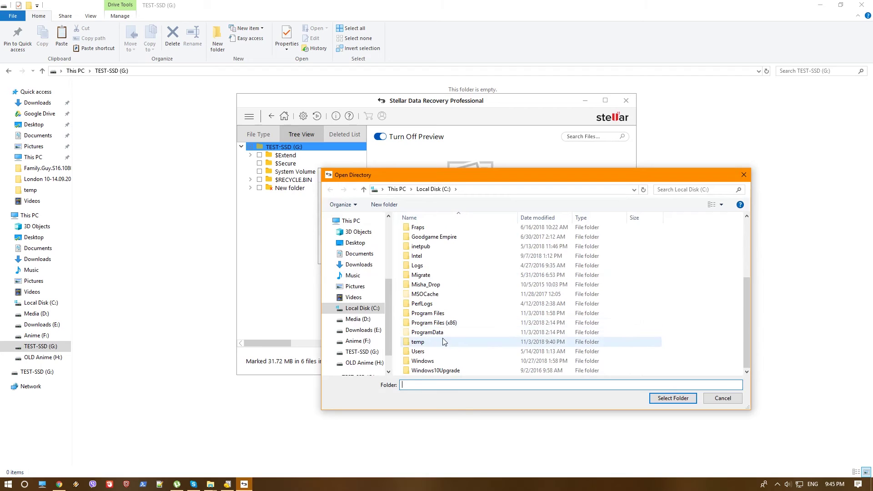
double_click(443, 342)
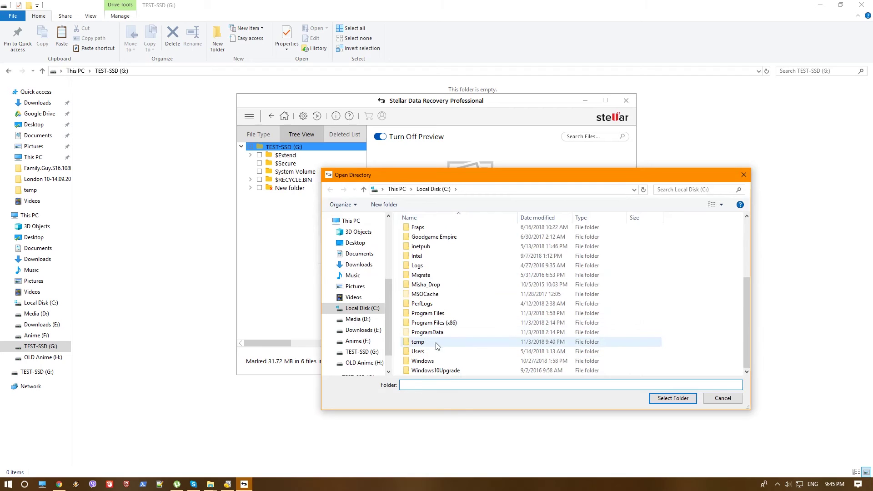
click(387, 206)
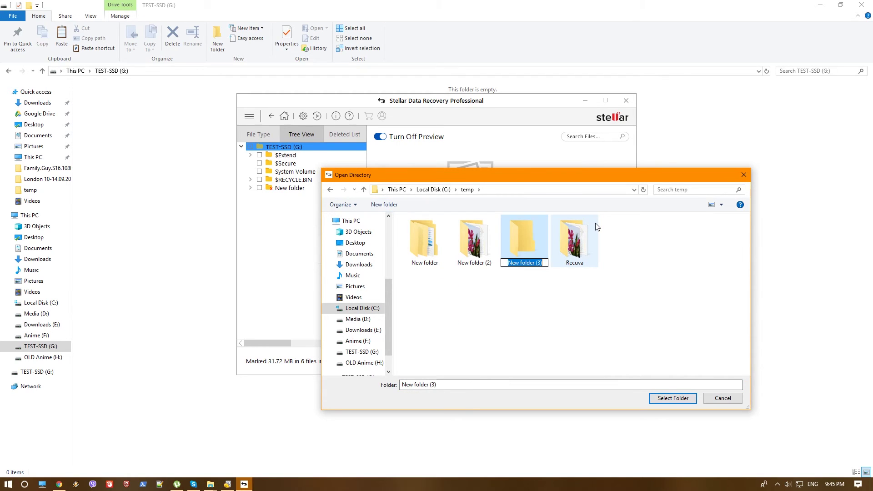
text(Stellar)
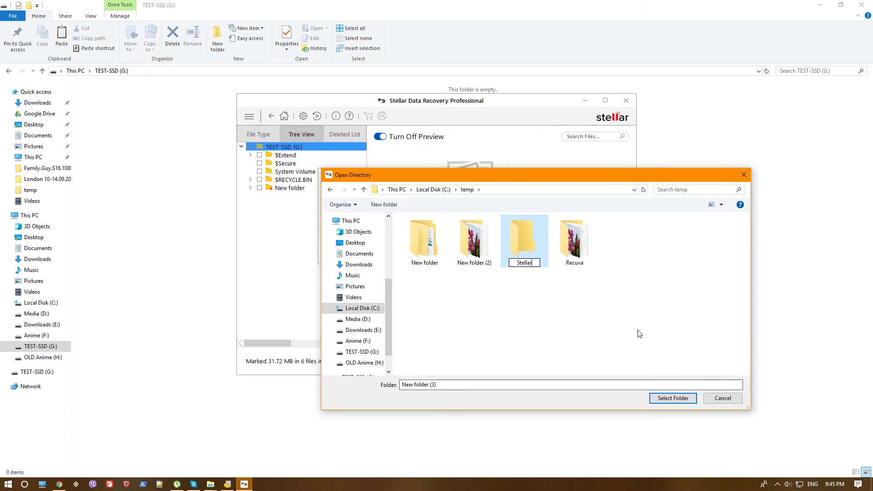
click(520, 234)
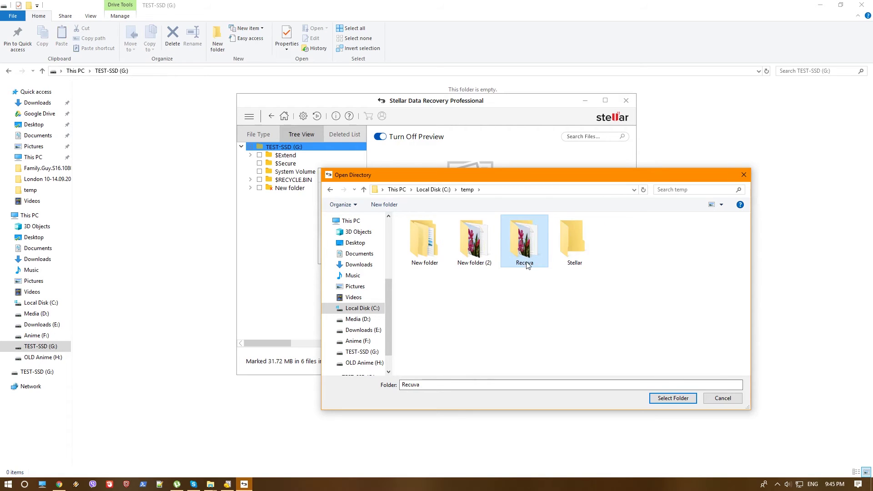
double_click(569, 233)
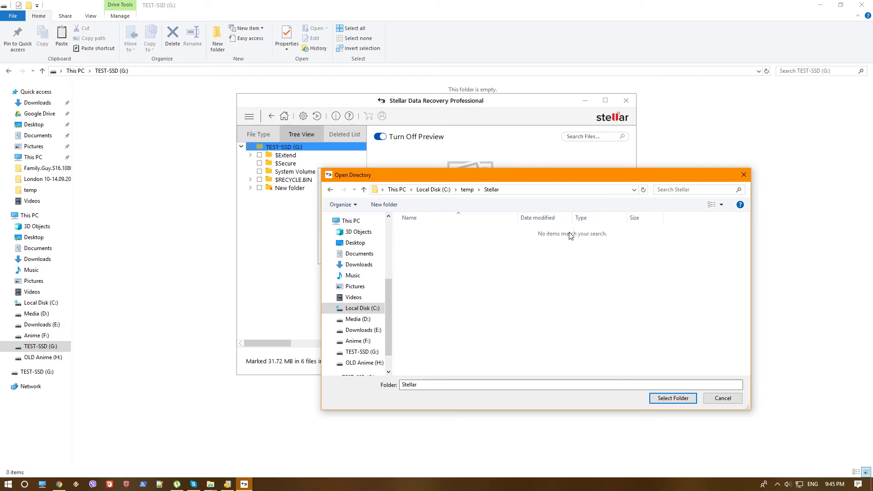
click(679, 402)
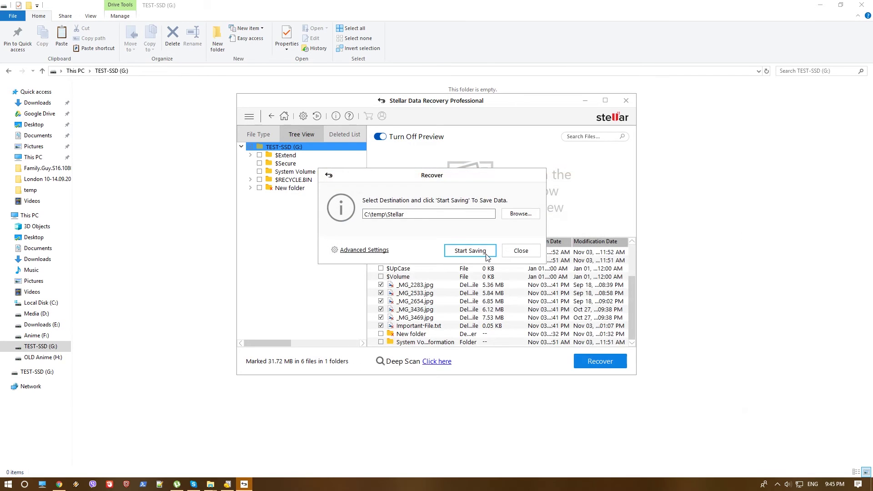
Start saving the six marked files to C:\temp\Stellar and let it finish
click(470, 250)
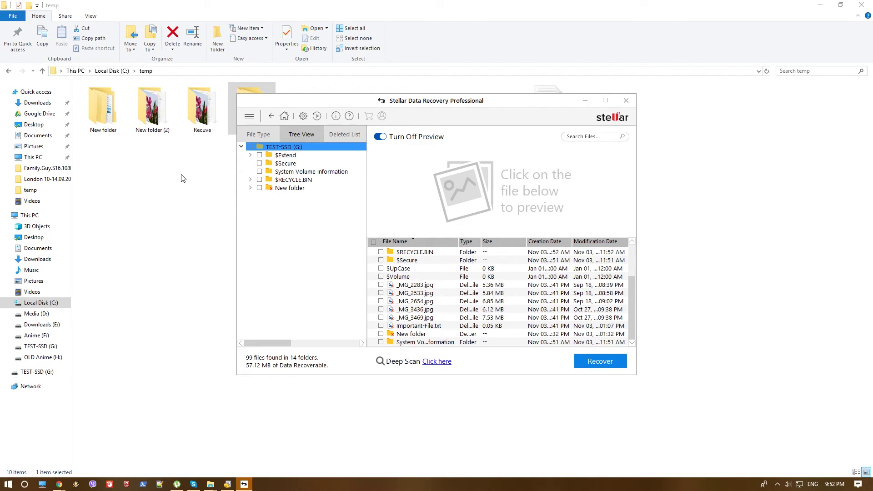
In File Explorer, go into C:\temp\Stellar\#Root to see the recovered files
click(191, 189)
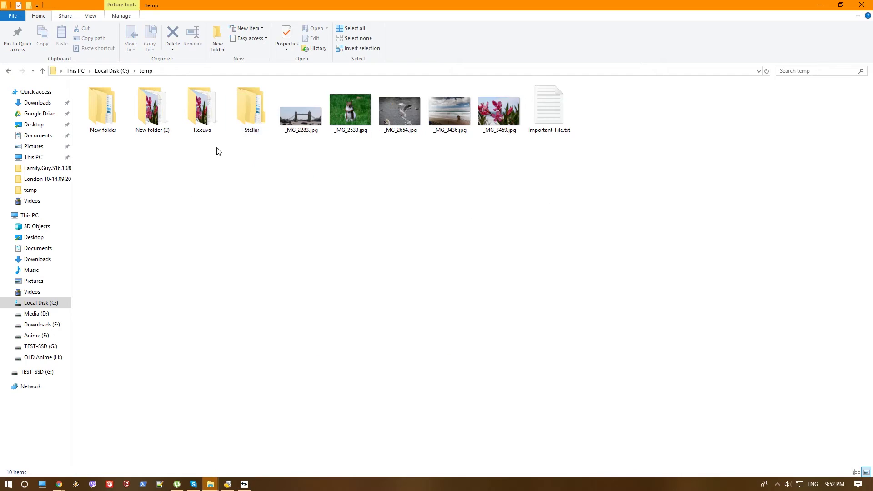
double_click(251, 106)
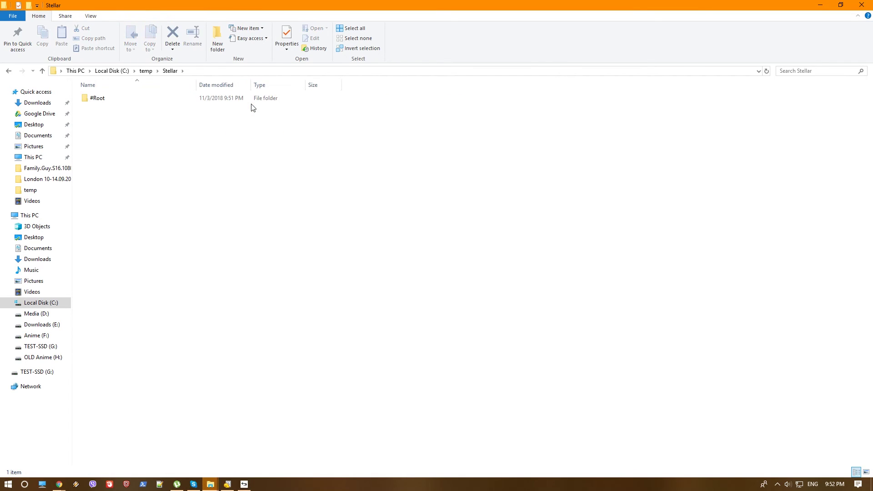
click(128, 100)
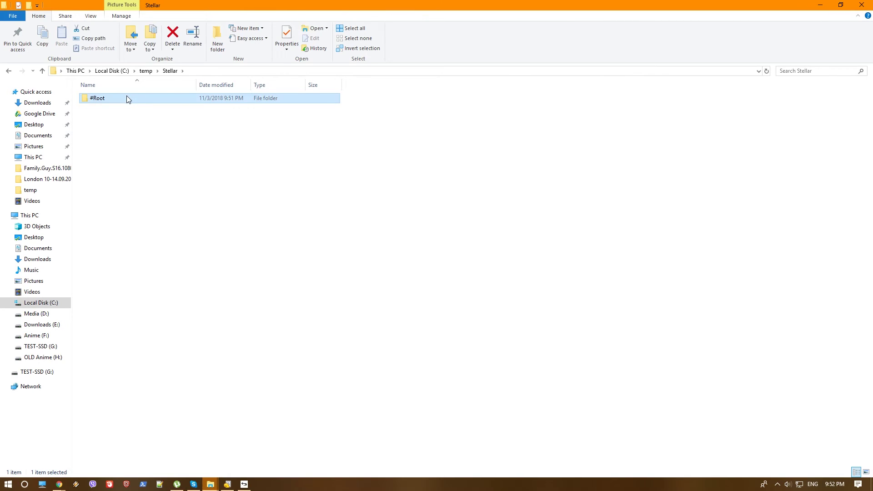
double_click(127, 98)
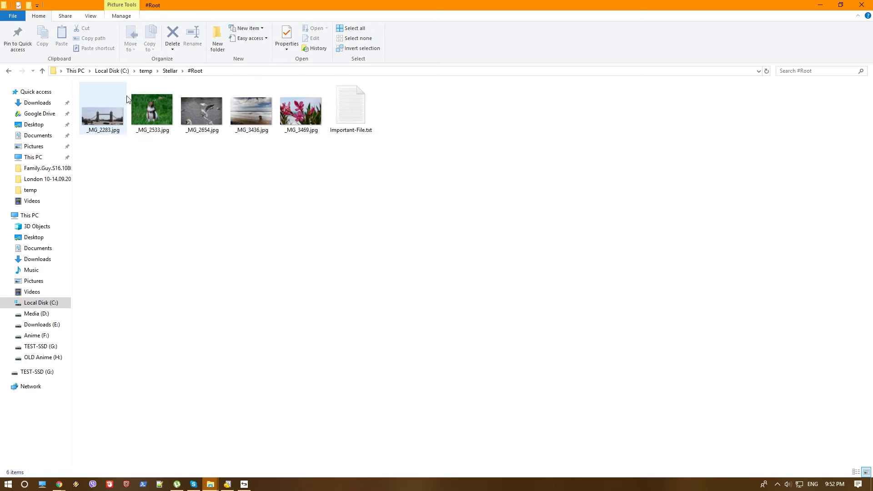
Check the recovered photos and view Important-File.txt's contents in Notepad, then close it
drag(310, 157, 329, 163)
click(353, 105)
double_click(353, 105)
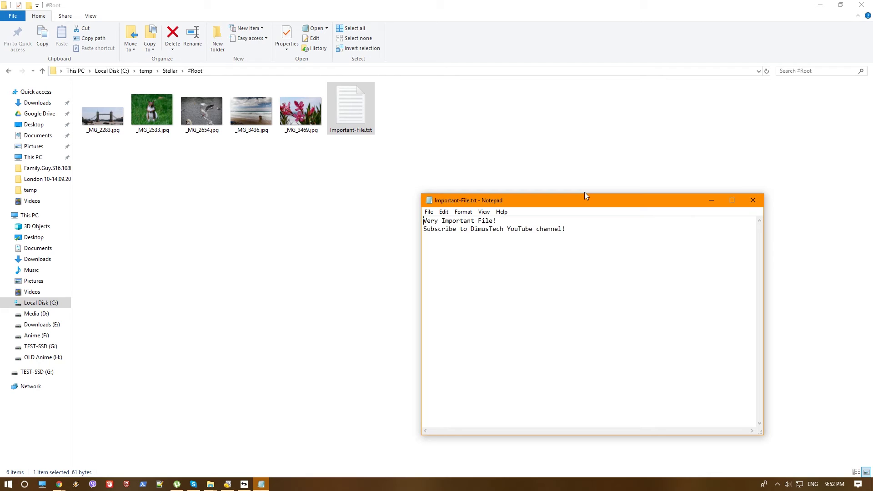
click(753, 200)
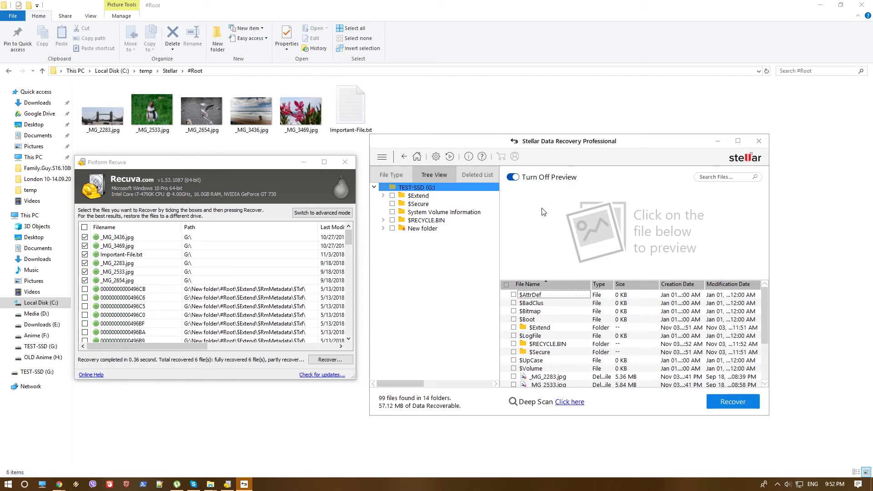
click(213, 167)
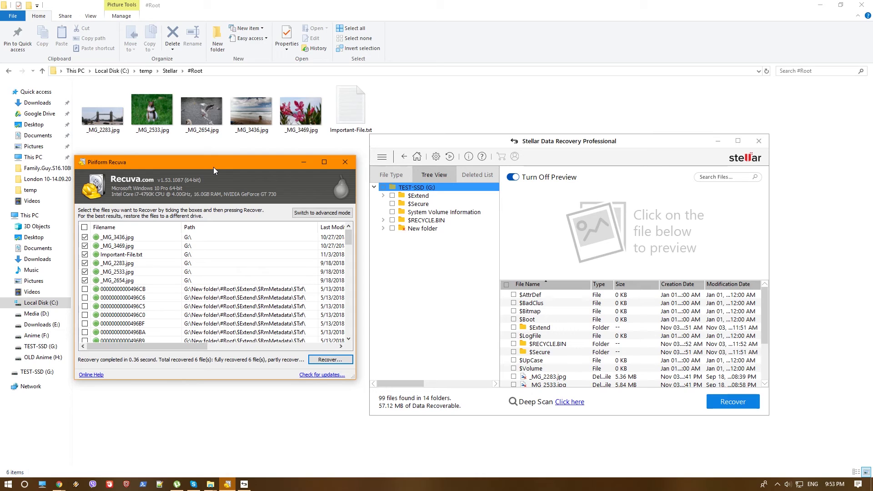
click(508, 145)
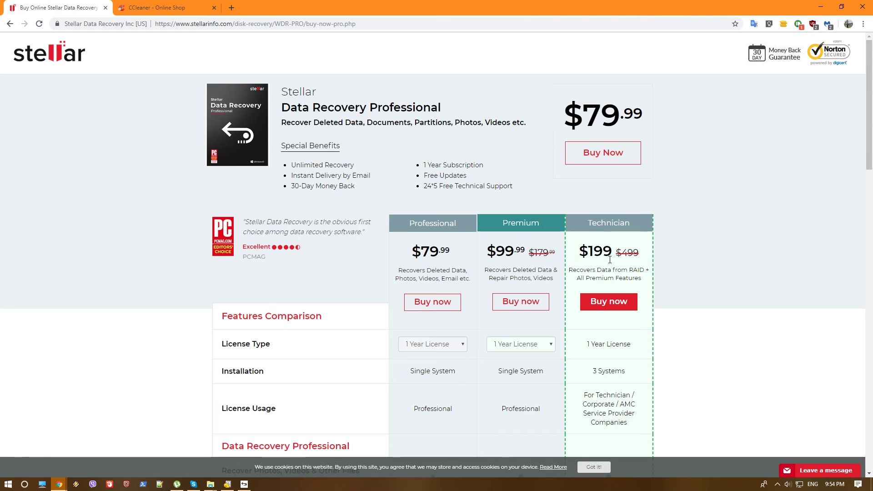
Set Professional and Premium to Lifetime License, showing $99.99 and $149
scroll(689, 235, down, 3)
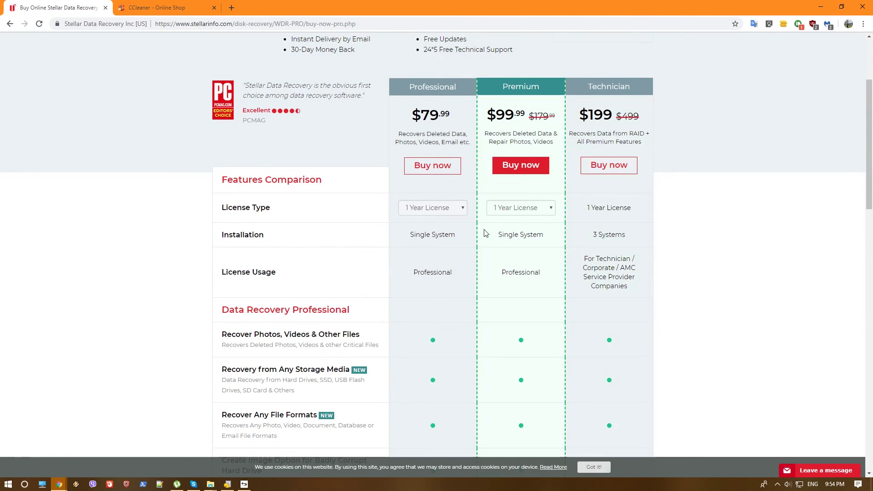
scroll(485, 232, down, 2)
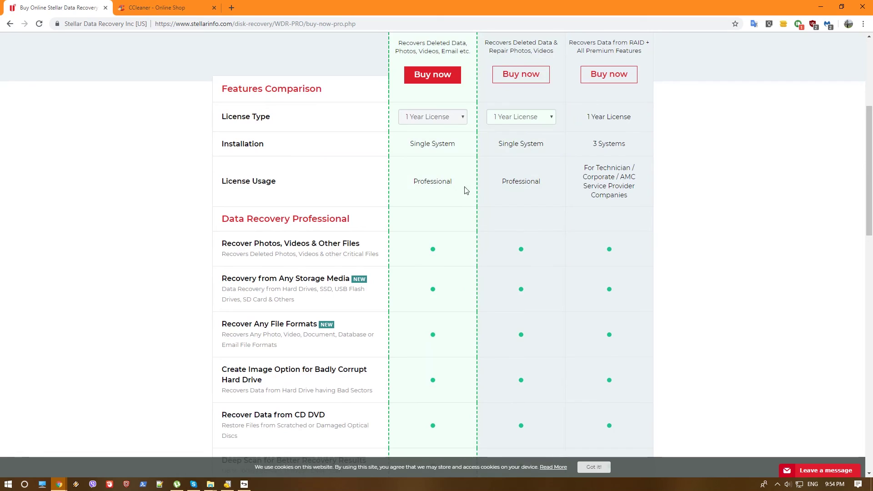
click(463, 117)
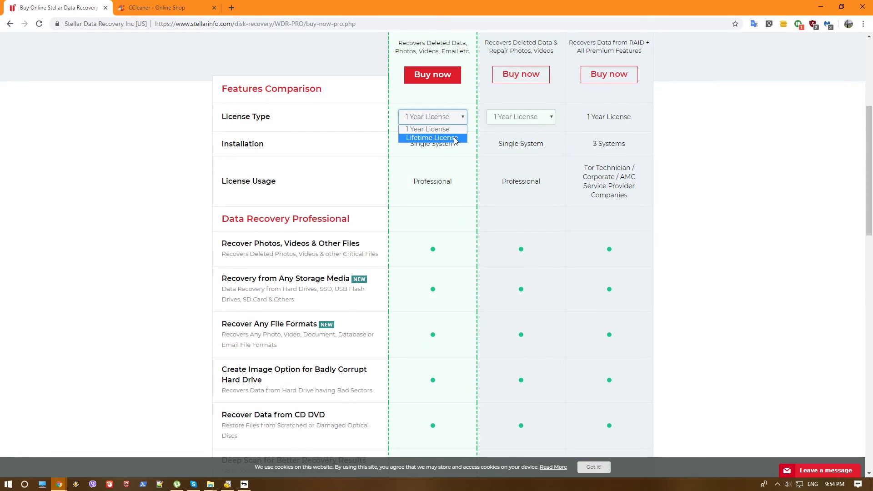
scroll(691, 140, up, 4)
click(456, 303)
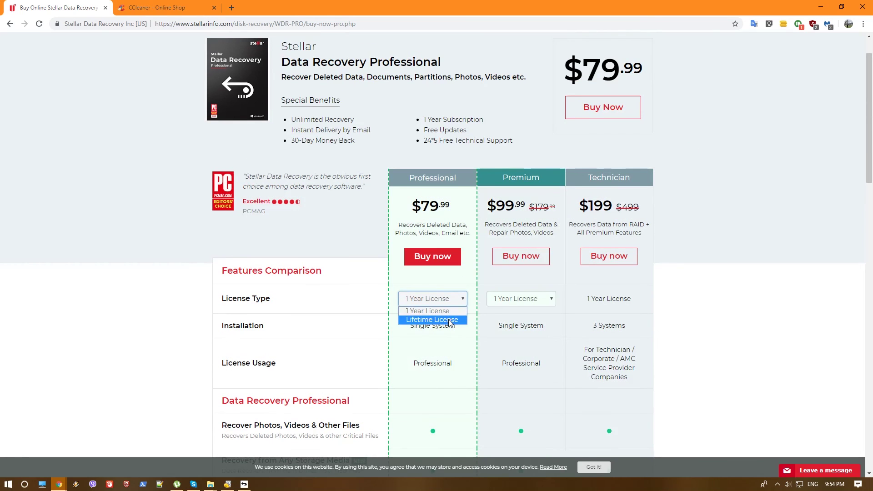
click(449, 323)
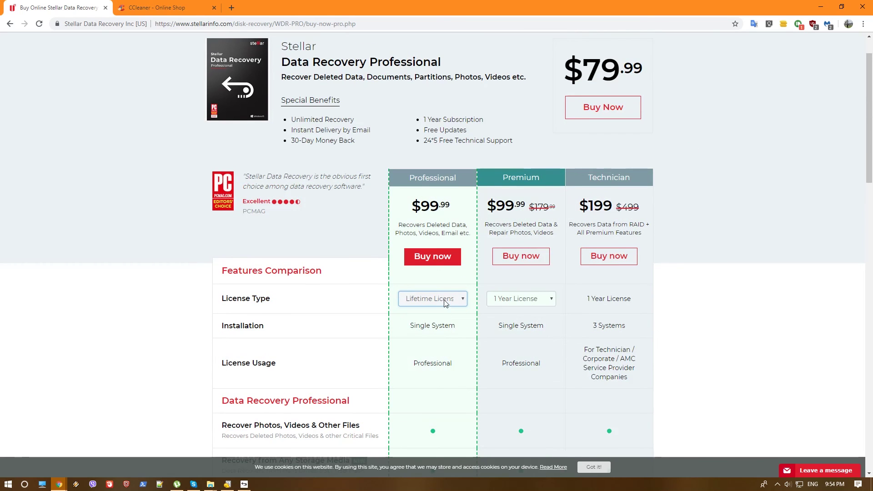
click(505, 300)
click(504, 319)
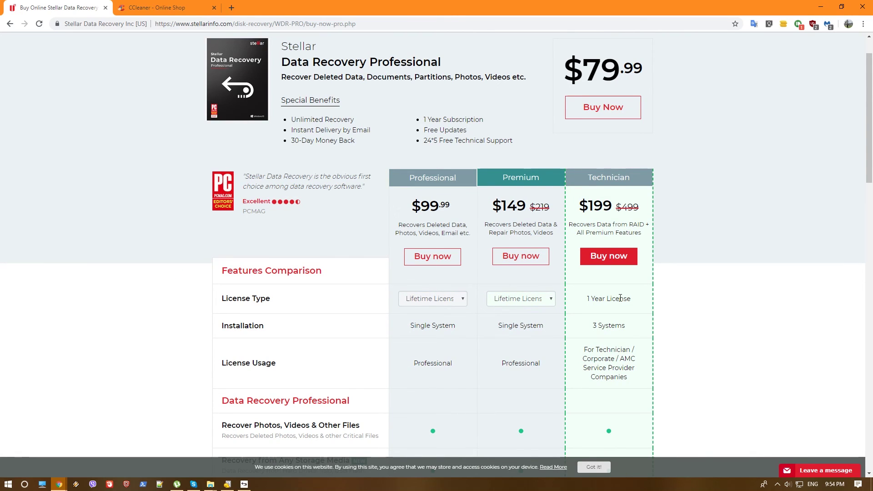
Scroll through the plan comparison table, noting Technician at $199 with RAID recovery
scroll(441, 287, down, 2)
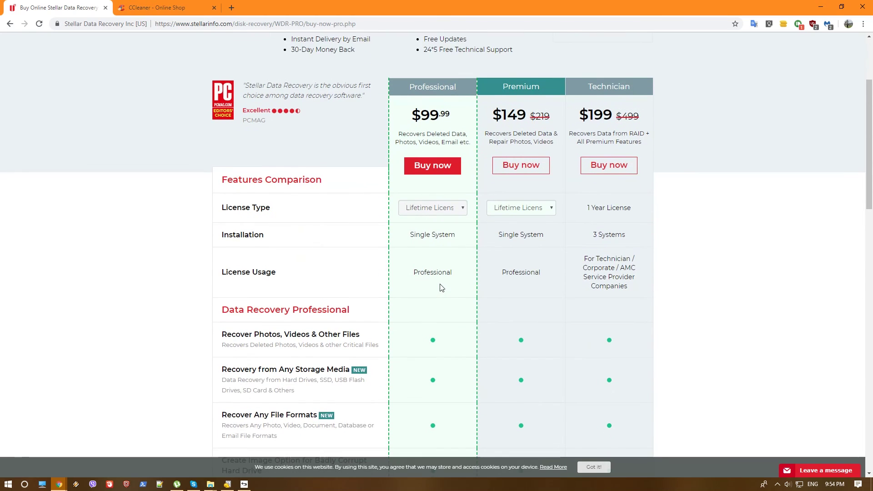
scroll(440, 288, down, 1)
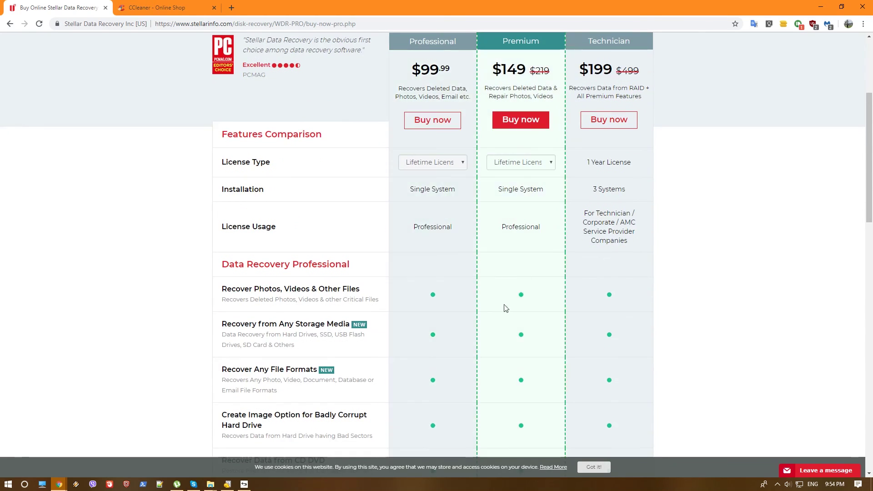
scroll(497, 309, down, 2)
scroll(487, 287, down, 2)
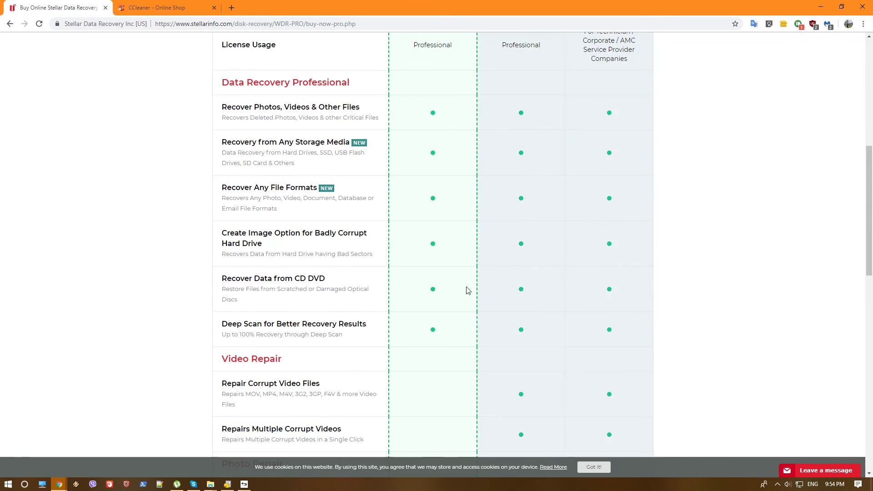
scroll(463, 291, down, 3)
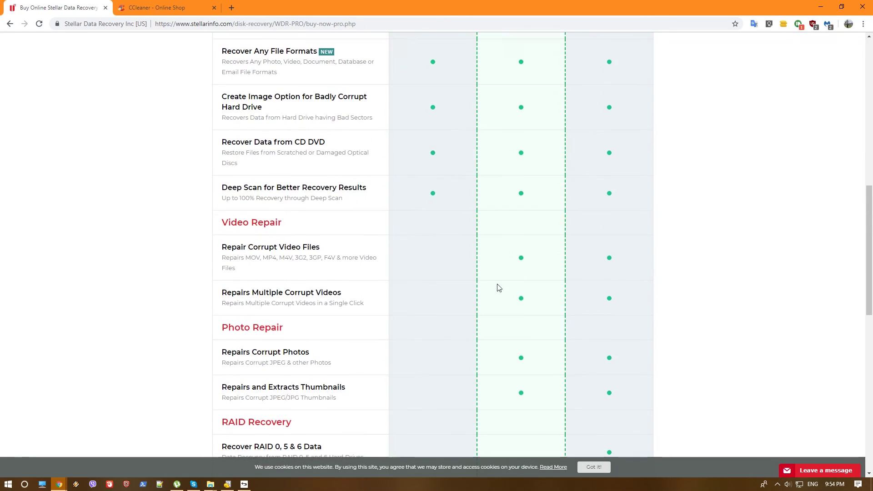
scroll(516, 279, down, 3)
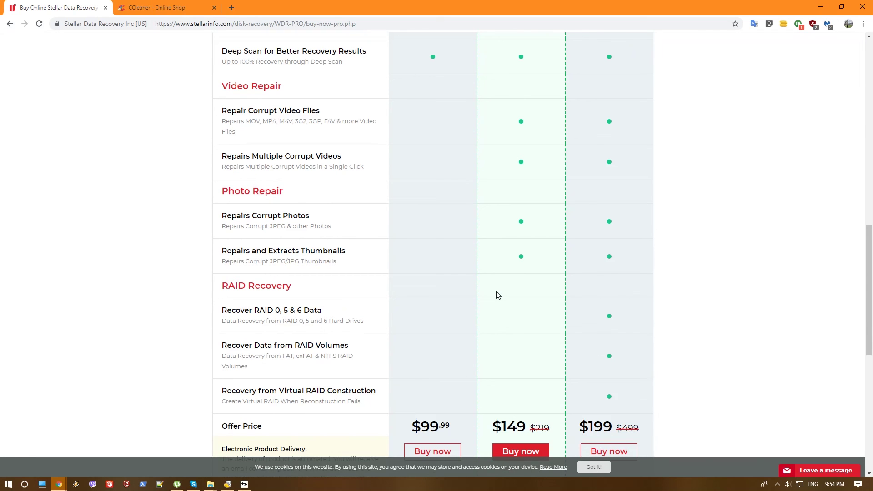
scroll(497, 294, down, 4)
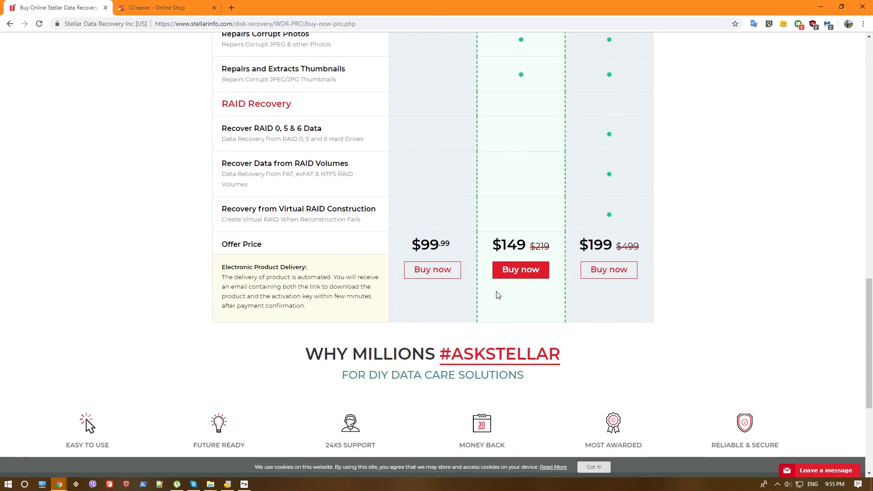
scroll(496, 293, up, 5)
scroll(495, 290, up, 12)
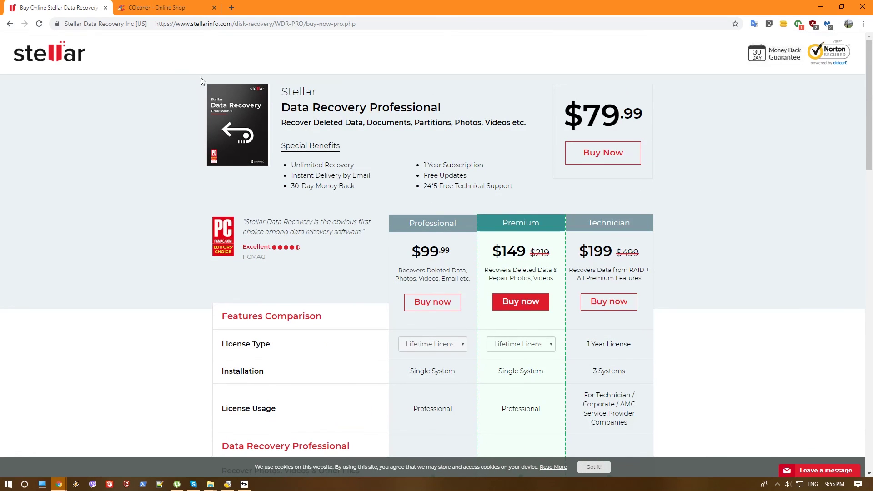
Review the ₪80.63 Recuva Professional total on the CCleaner Online Shop, then minimise Chrome
click(167, 7)
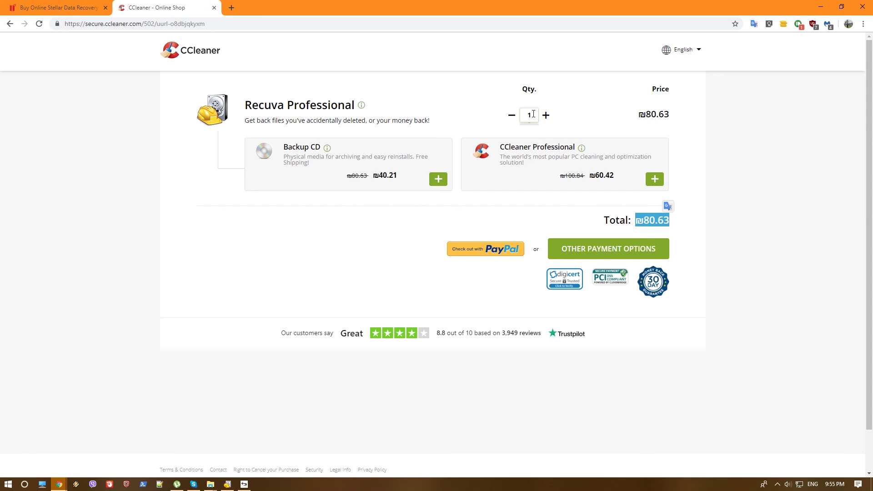
mouse_move(360, 106)
click(820, 7)
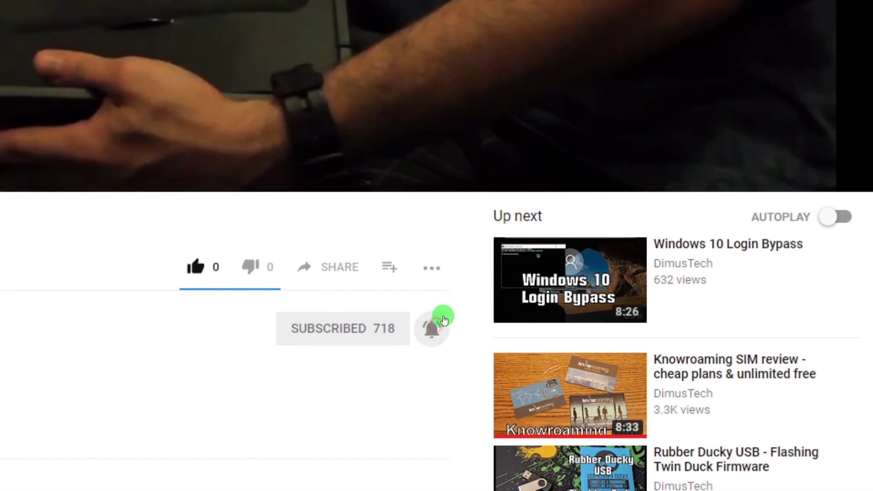
Switch on notifications for the subscribed DimusTech channel with the bell icon
click(443, 319)
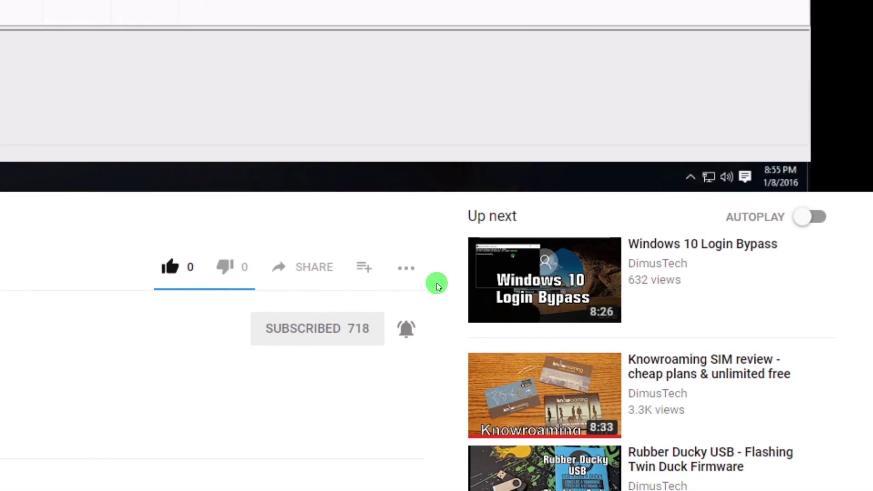